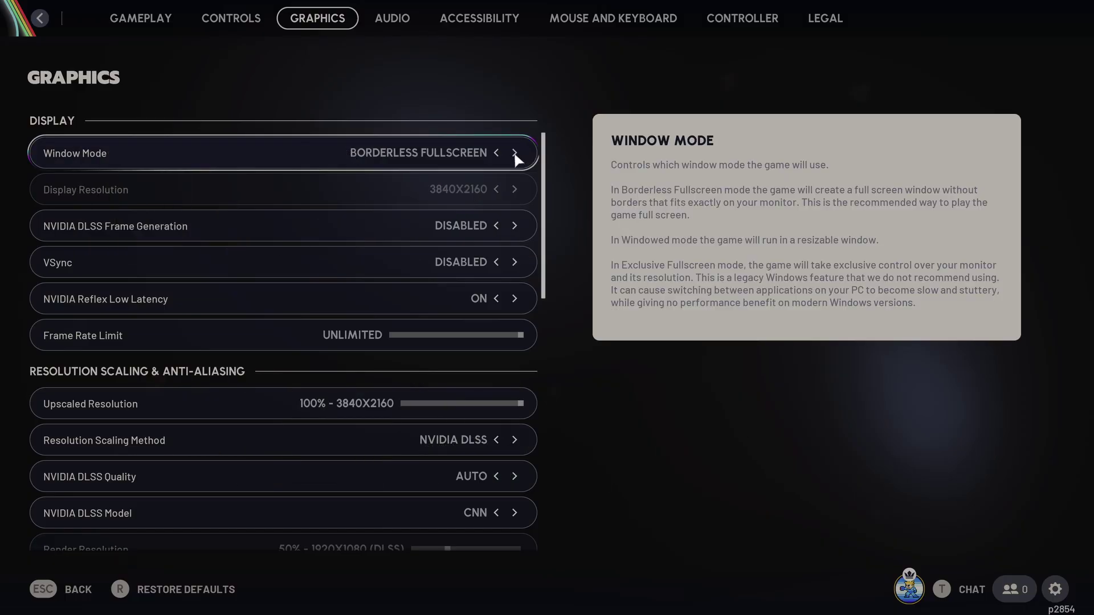
# Set Window Mode to Exclusive Fullscreen and NVIDIA DLSS Quality to Quality in the graphics settings
pyautogui.click(516, 153)
pyautogui.click(515, 153)
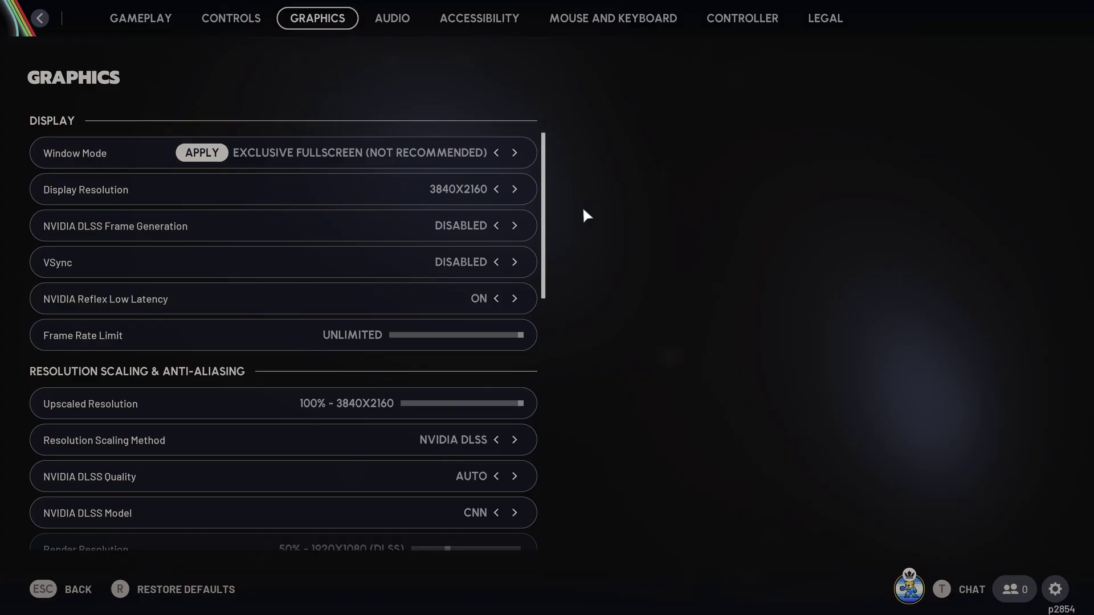
pyautogui.moveTo(438, 189)
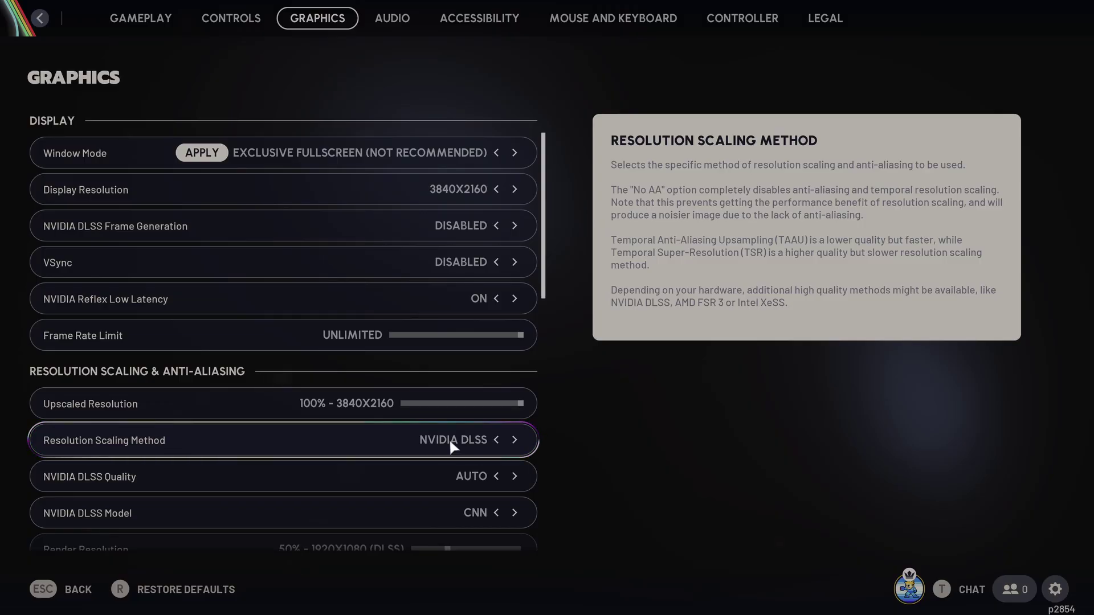
pyautogui.click(516, 476)
pyautogui.click(516, 477)
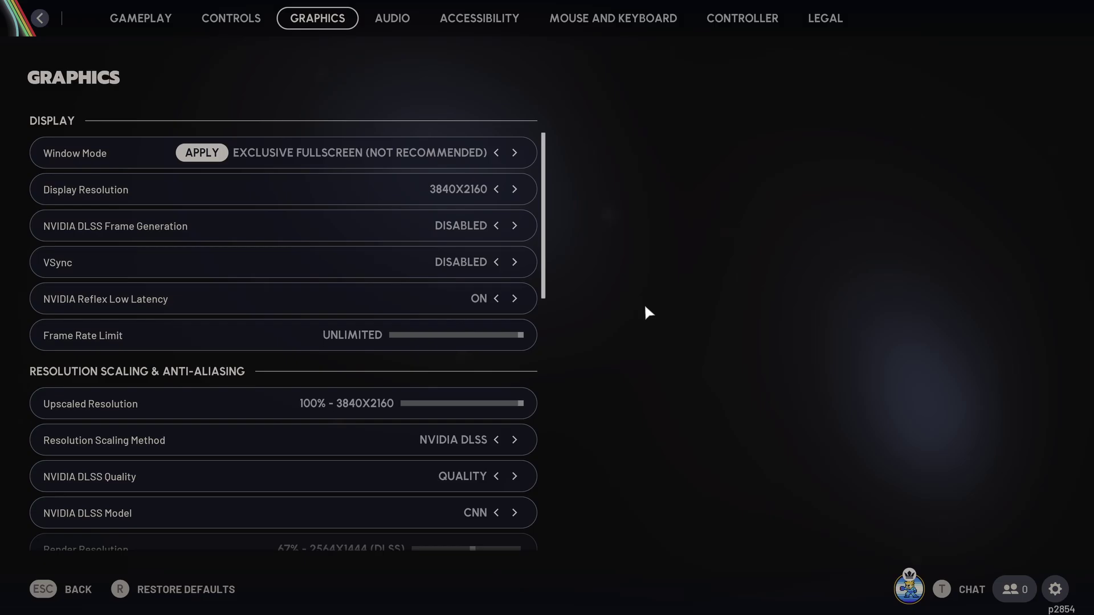
# Disable Motion Blur and lower the Global Illumination Resolution quality by one level
pyautogui.scroll(-6, 422, 362)
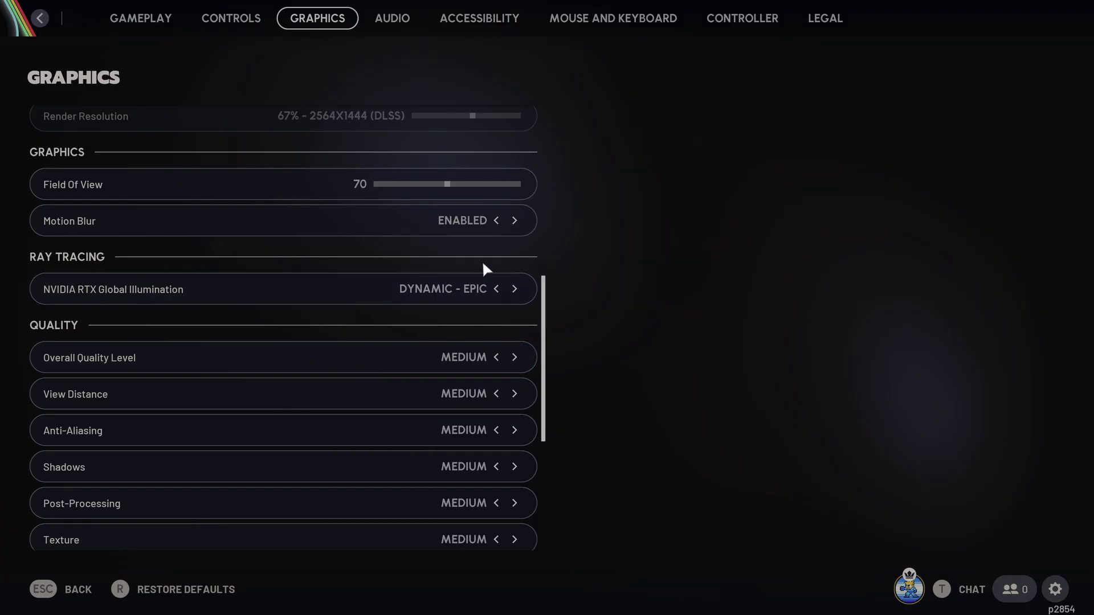
pyautogui.click(517, 223)
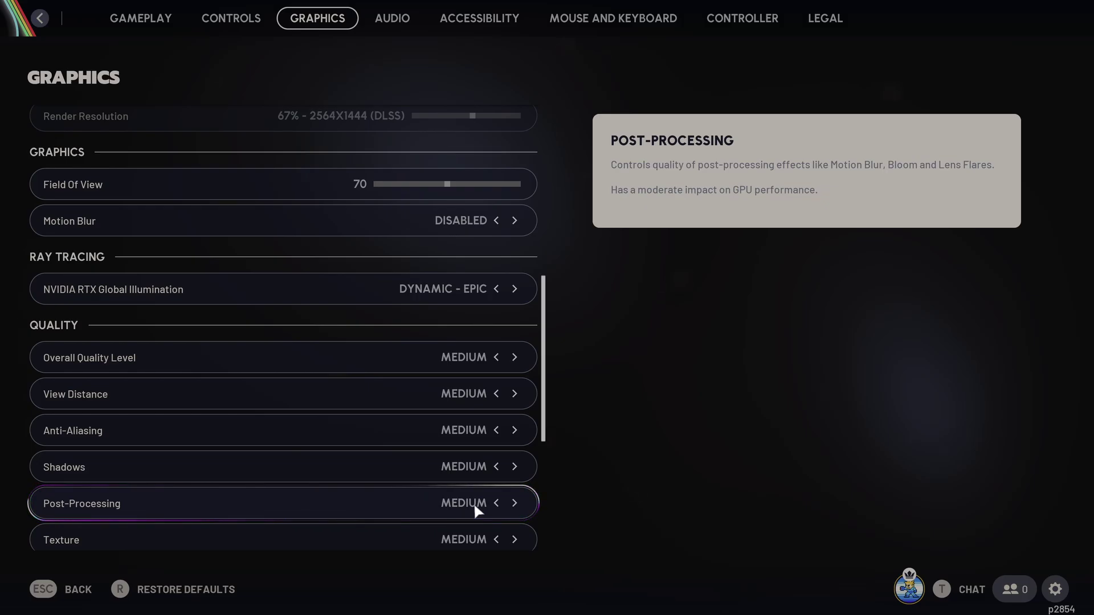
pyautogui.scroll(-1, 410, 503)
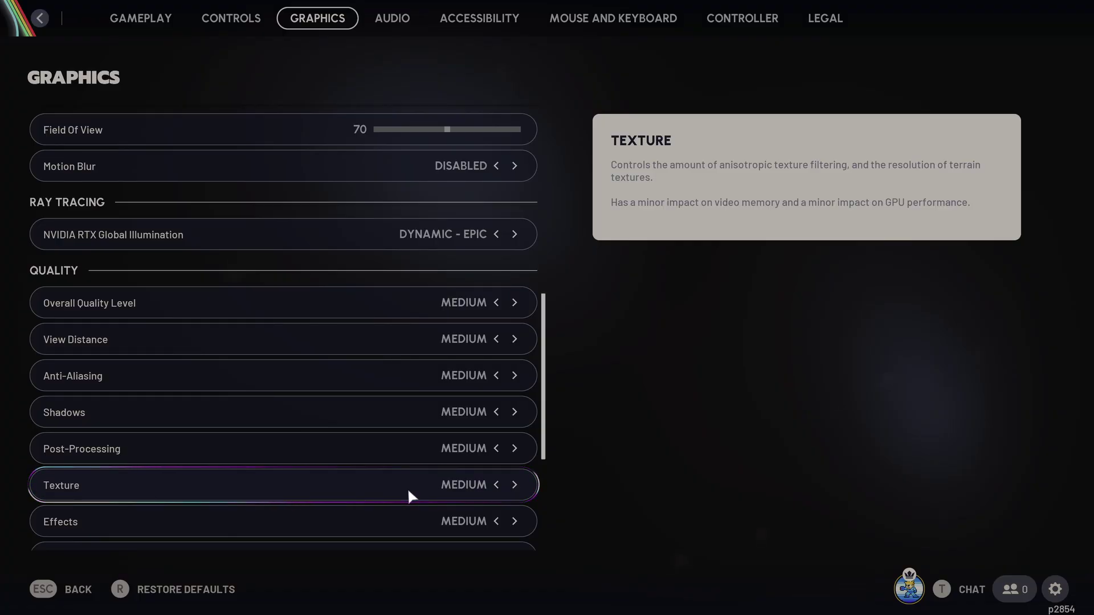
pyautogui.scroll(-1, 408, 490)
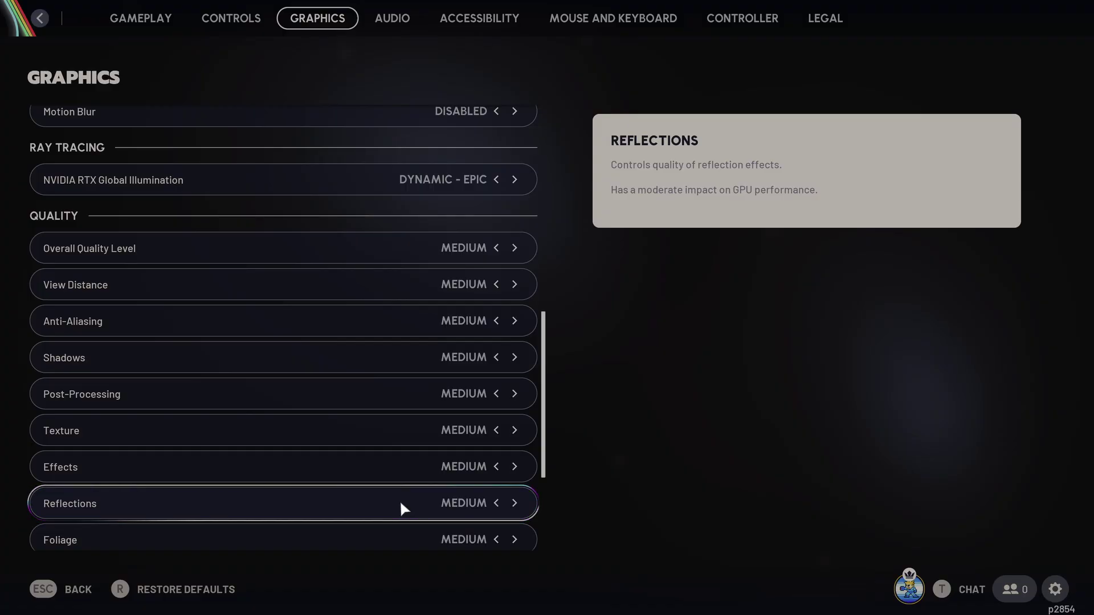
pyautogui.scroll(-2, 401, 503)
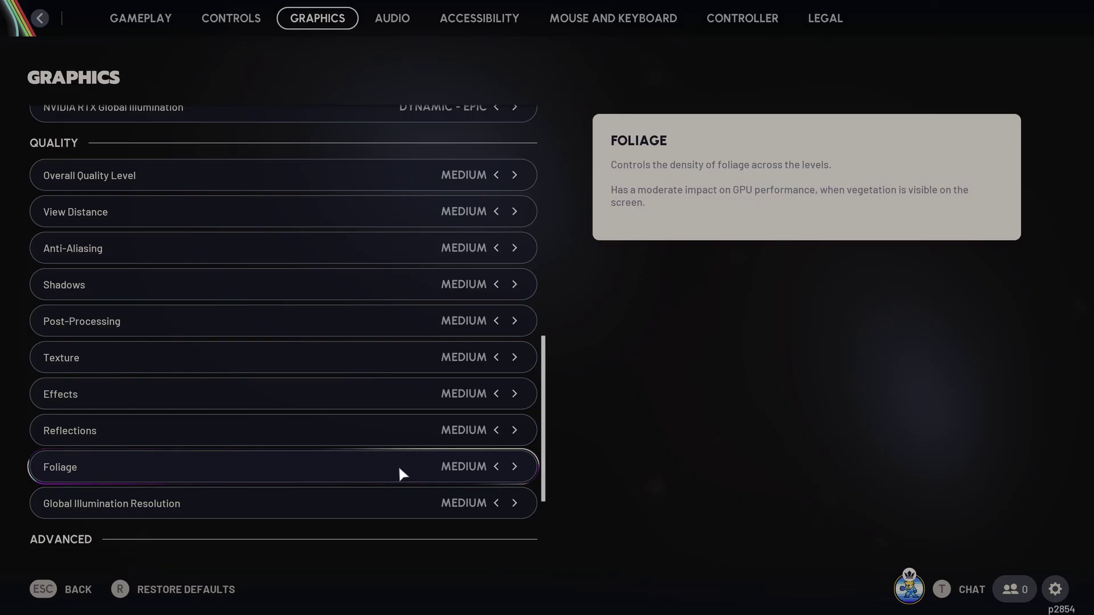
pyautogui.scroll(-1, 398, 465)
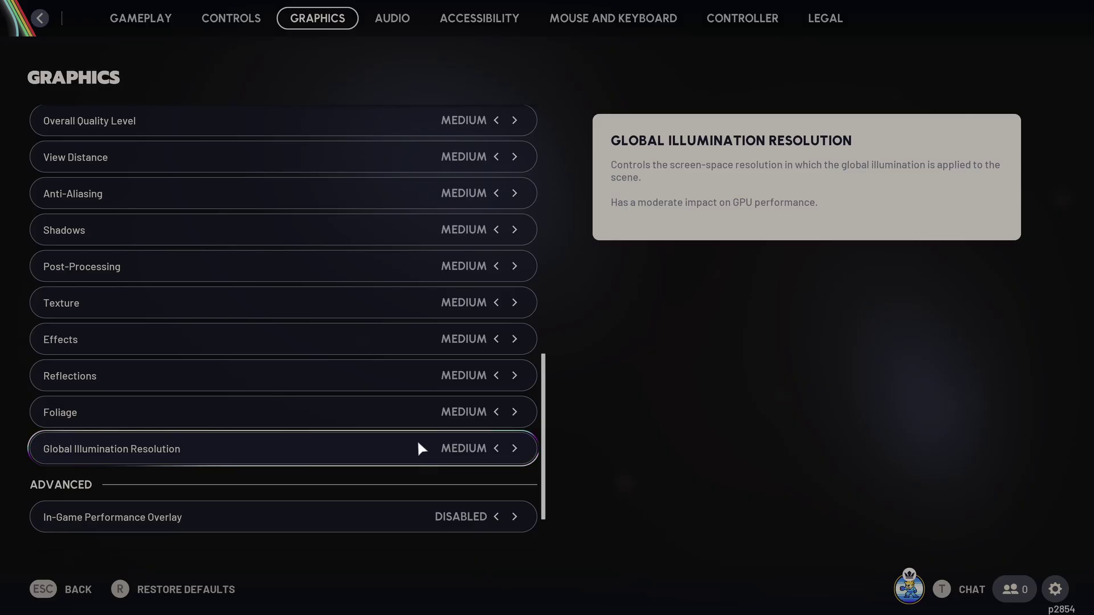
pyautogui.press('Left')
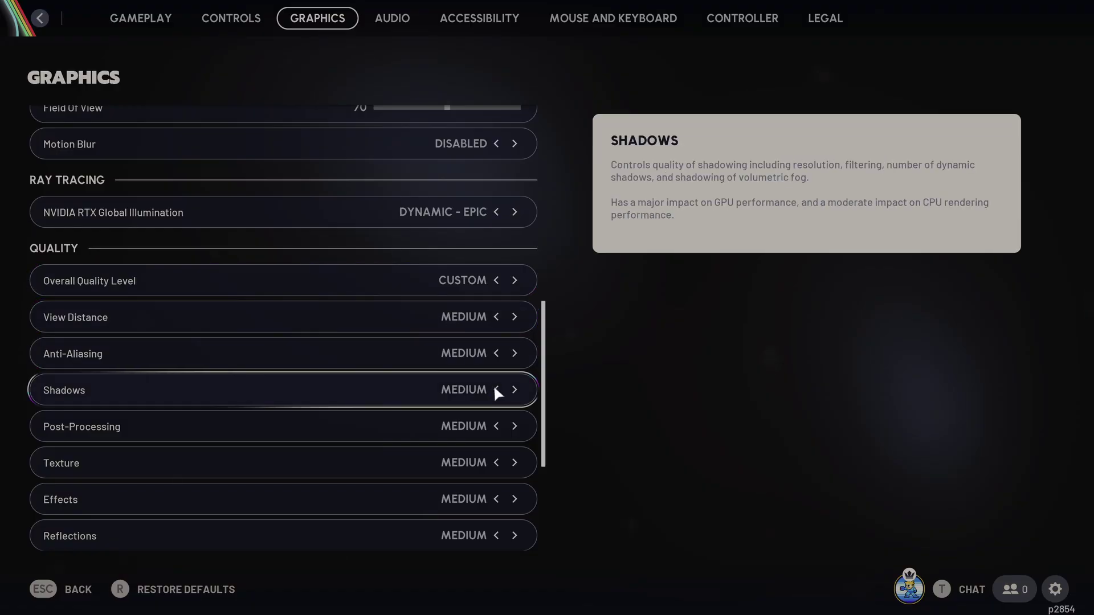
# Set the Texture and Post-Processing quality options to High
pyautogui.click(514, 463)
pyautogui.click(515, 428)
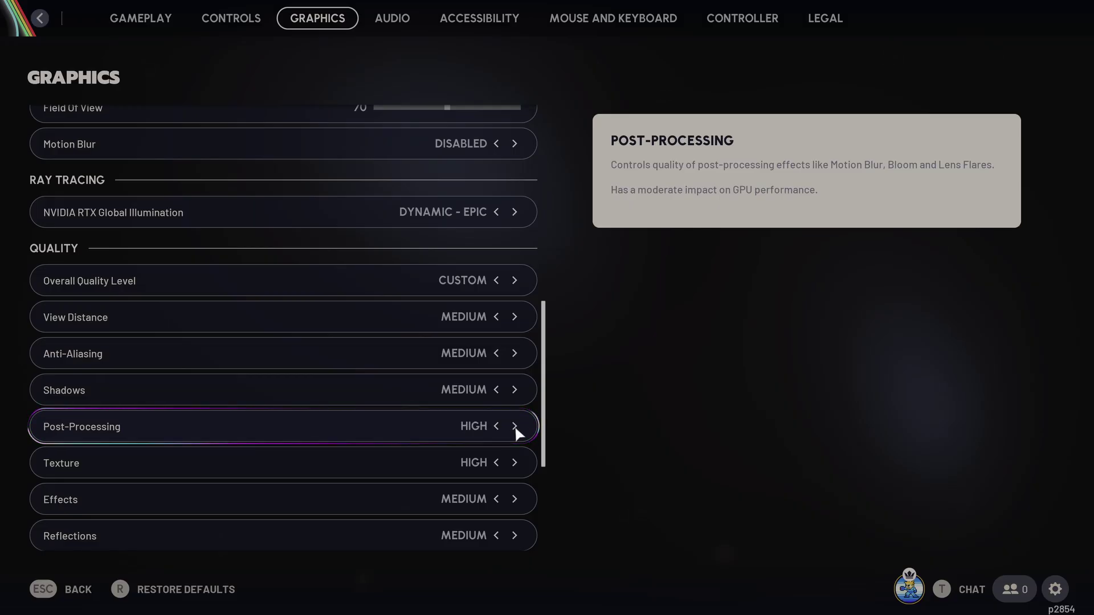
# Set NVIDIA RTX Global Illumination to Dynamic - Low and raise the Field of View to its maximum
pyautogui.scroll(3, 515, 427)
pyautogui.click(515, 377)
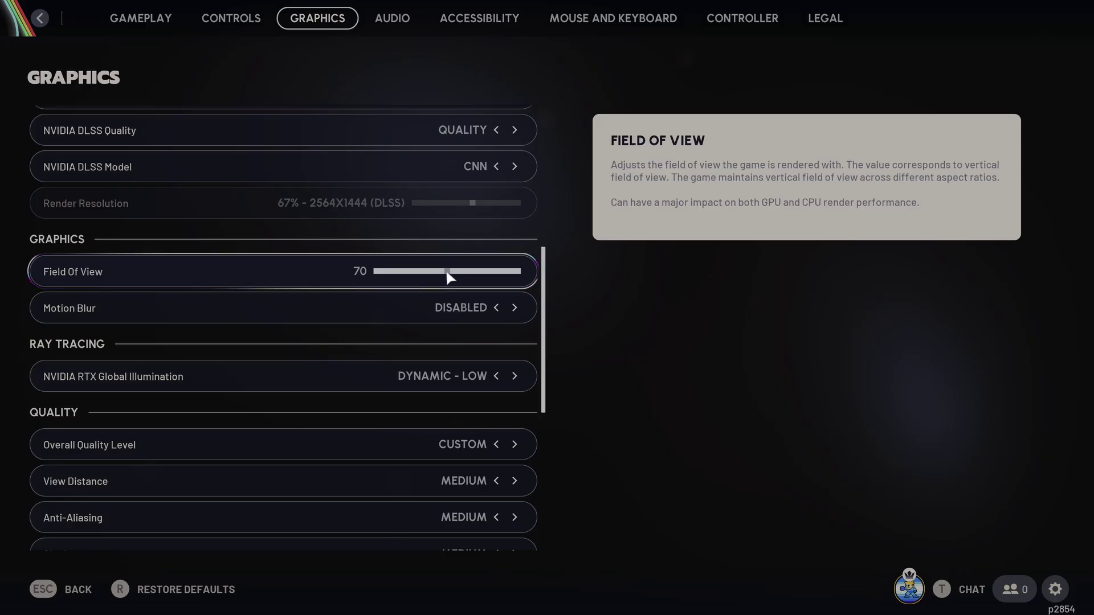
pyautogui.moveTo(446, 272); pyautogui.dragTo(530, 281)
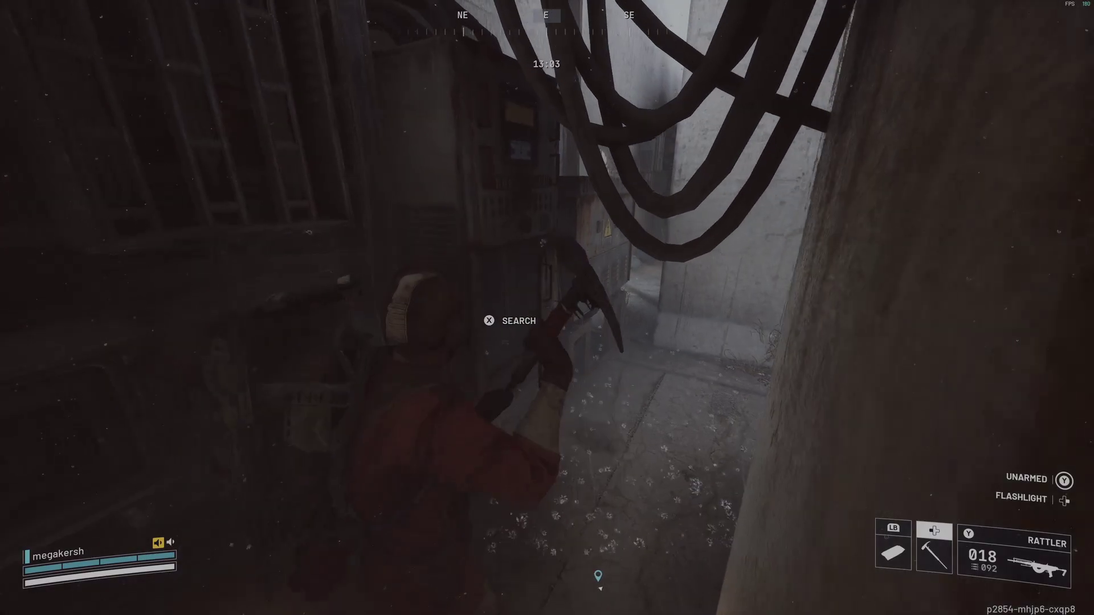
# Move the Metal Brackets and the Voltage Converter from the container into the backpack and close the inventory
pyautogui.press('e')
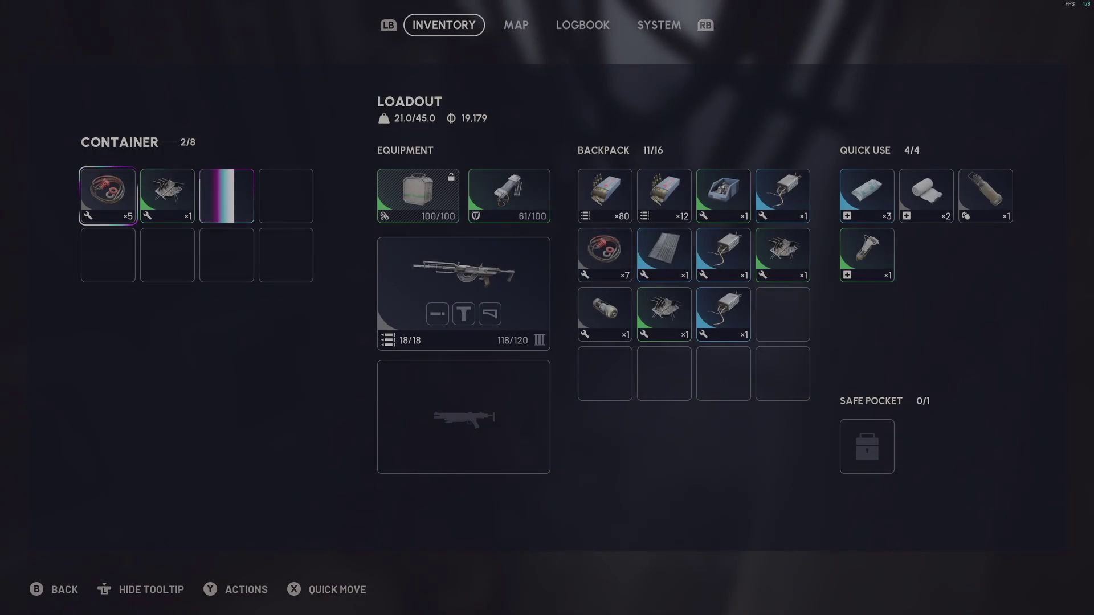
pyautogui.moveTo(223, 197)
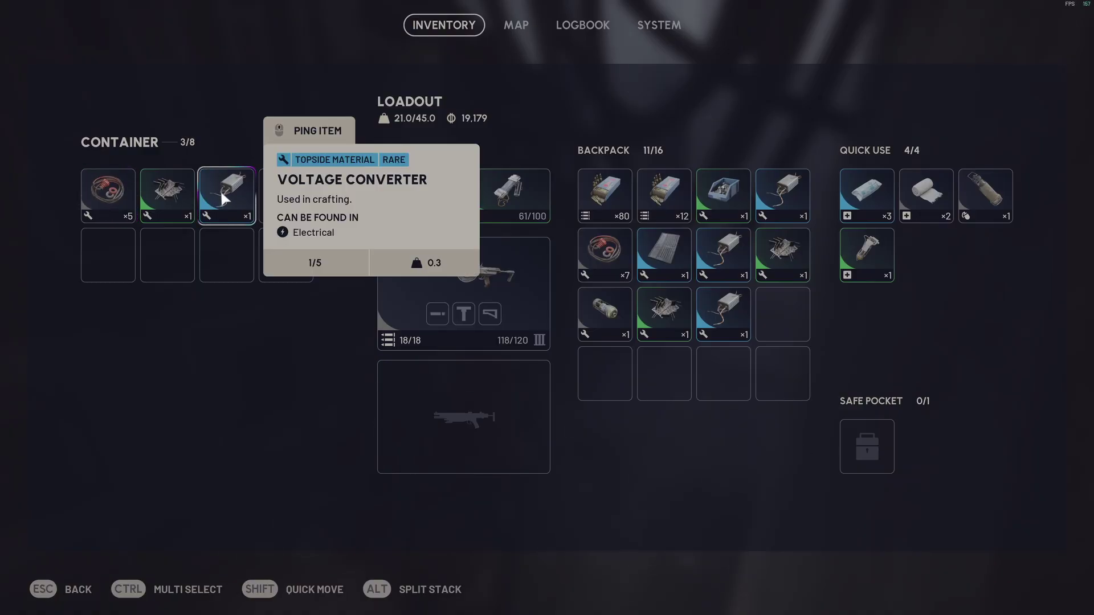
pyautogui.moveTo(168, 196)
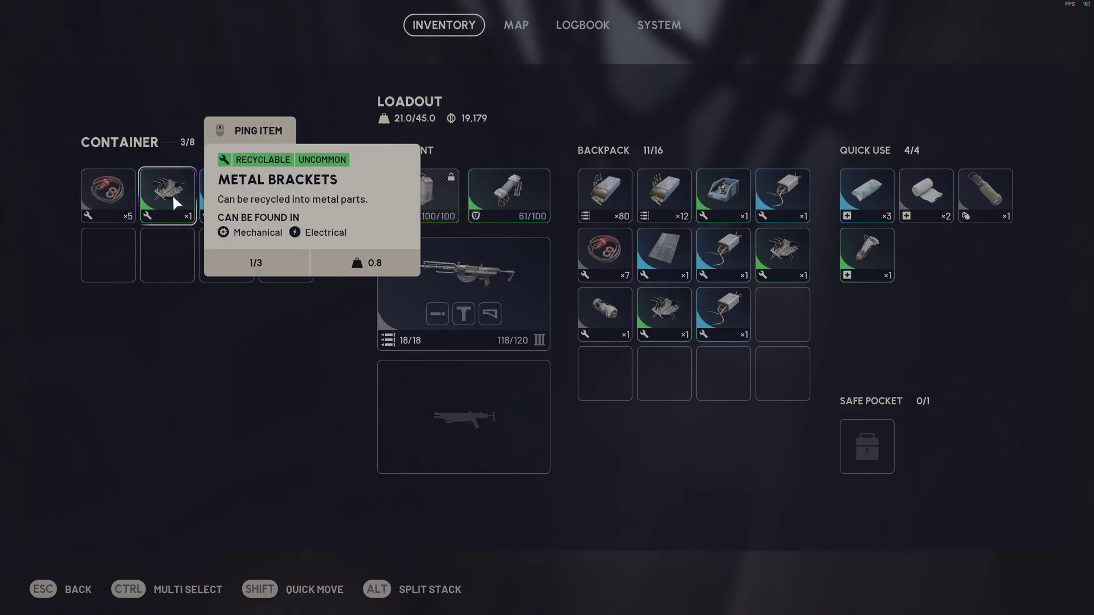
pyautogui.keyDown('shift'); pyautogui.click(168, 198); pyautogui.keyUp('shift')
pyautogui.moveTo(204, 208); pyautogui.dragTo(602, 375)
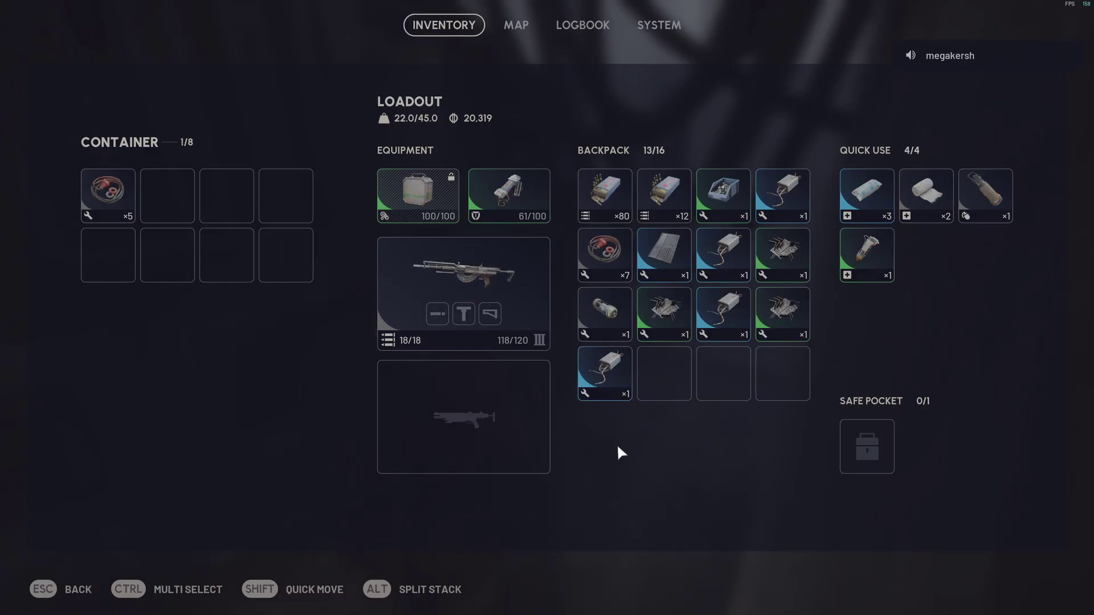
pyautogui.press('Escape')
pyautogui.press('w')
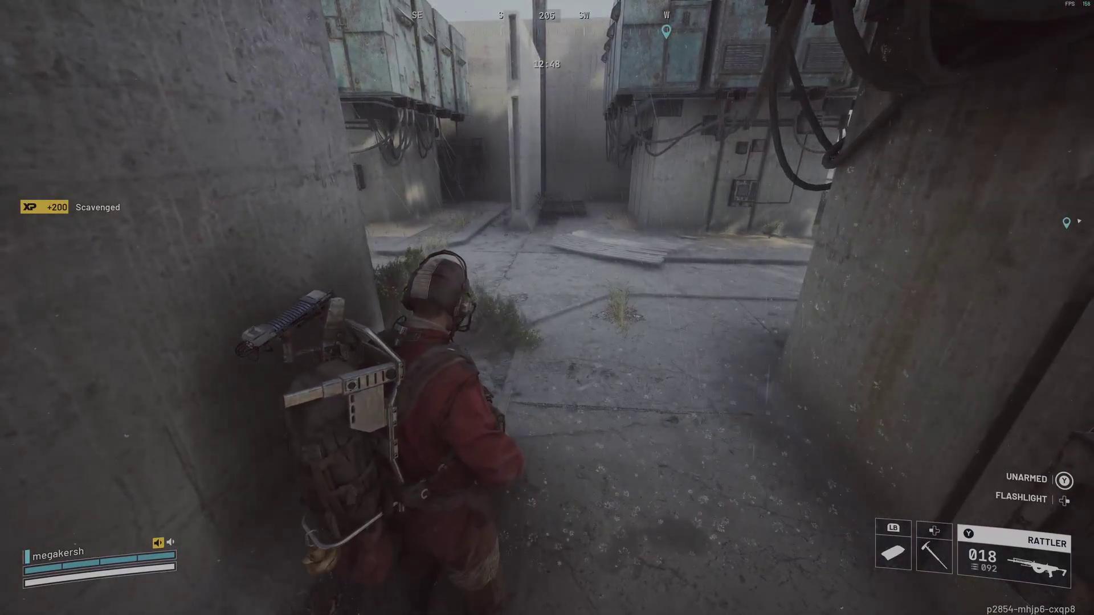
pyautogui.press('w')
pyautogui.press('w')
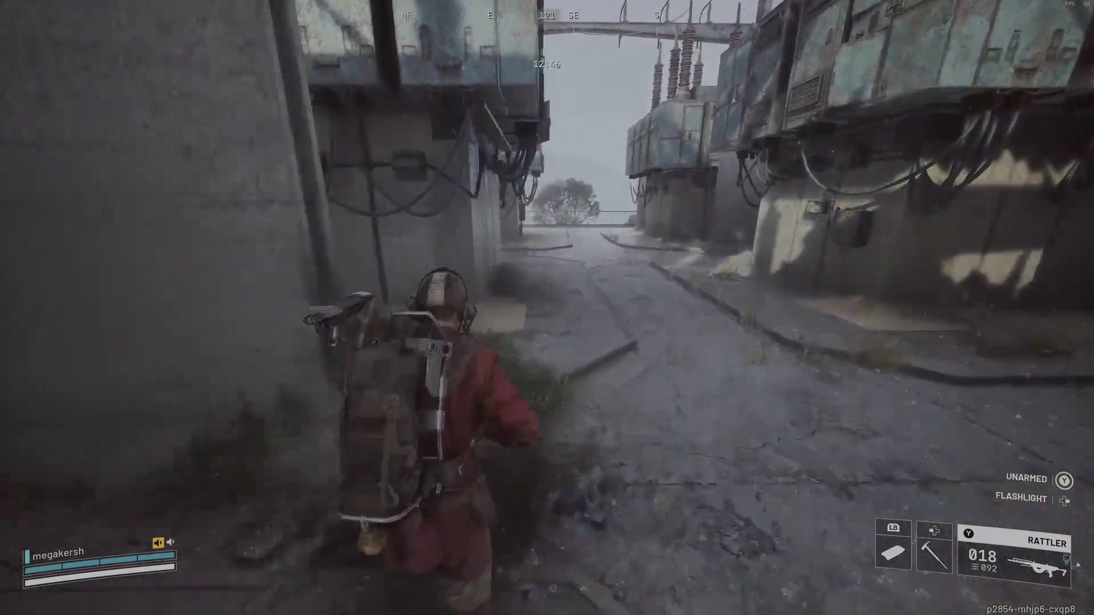
pyautogui.press('w')
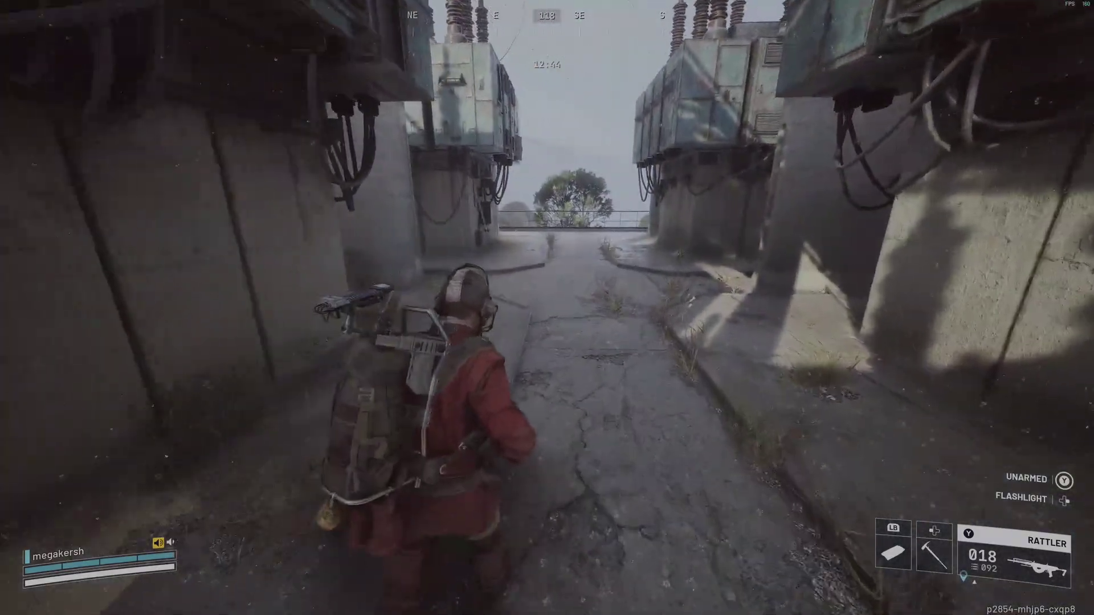
pyautogui.press('w')
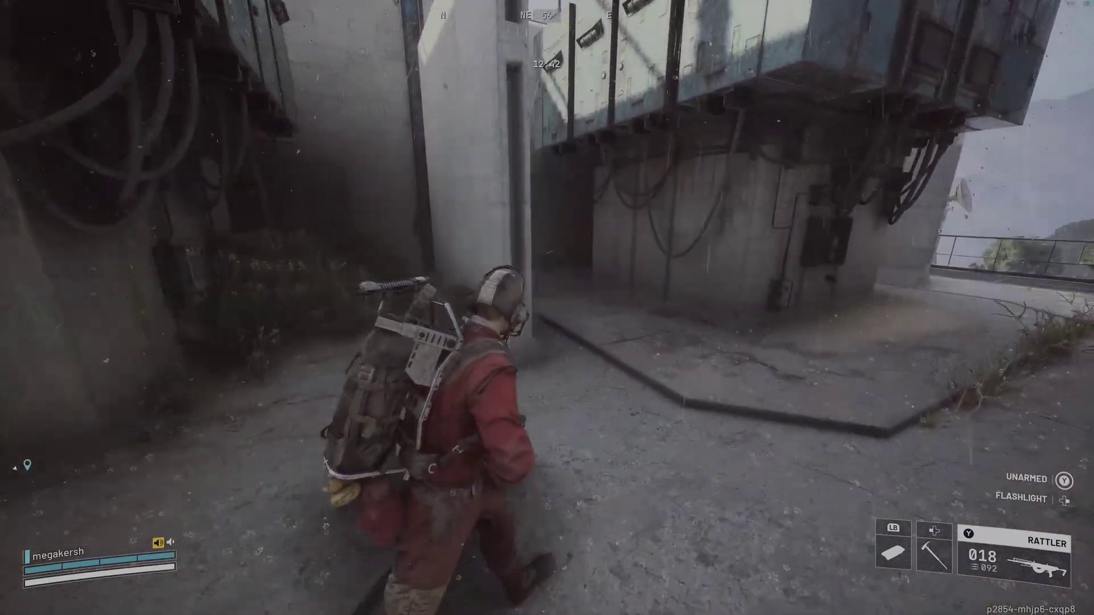
pyautogui.press('w')
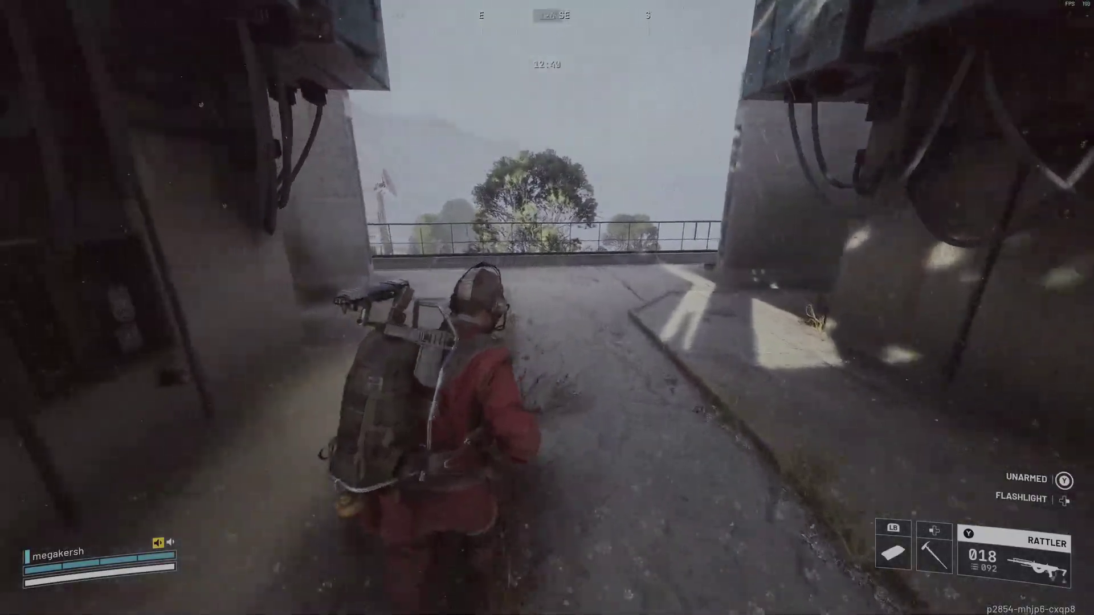
pyautogui.press('w')
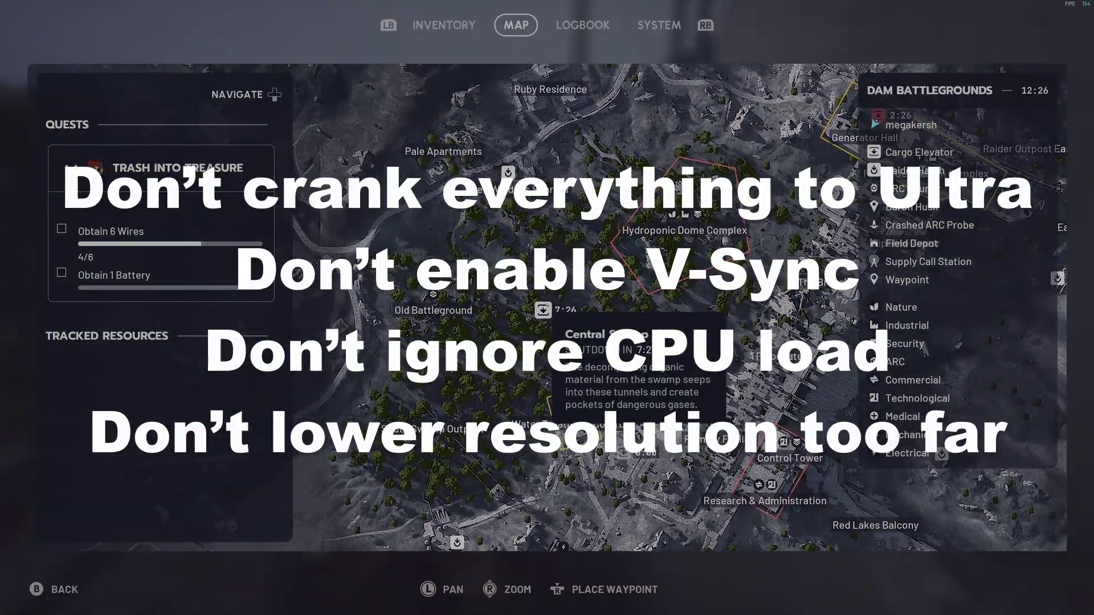
# Turn Night Mode on in the audio settings
pyautogui.press('Escape')
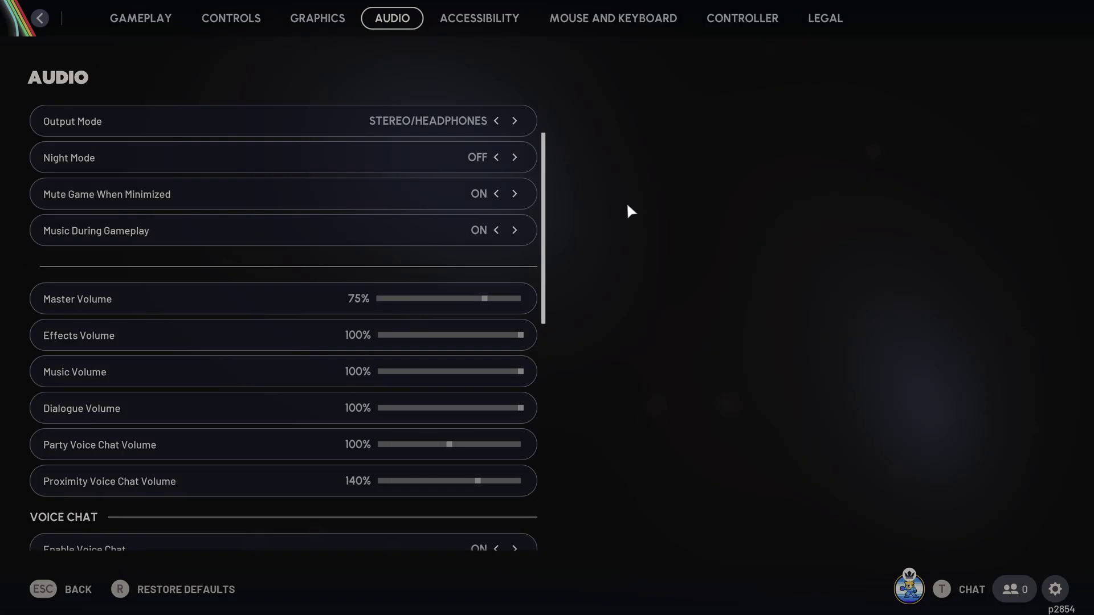
pyautogui.click(515, 158)
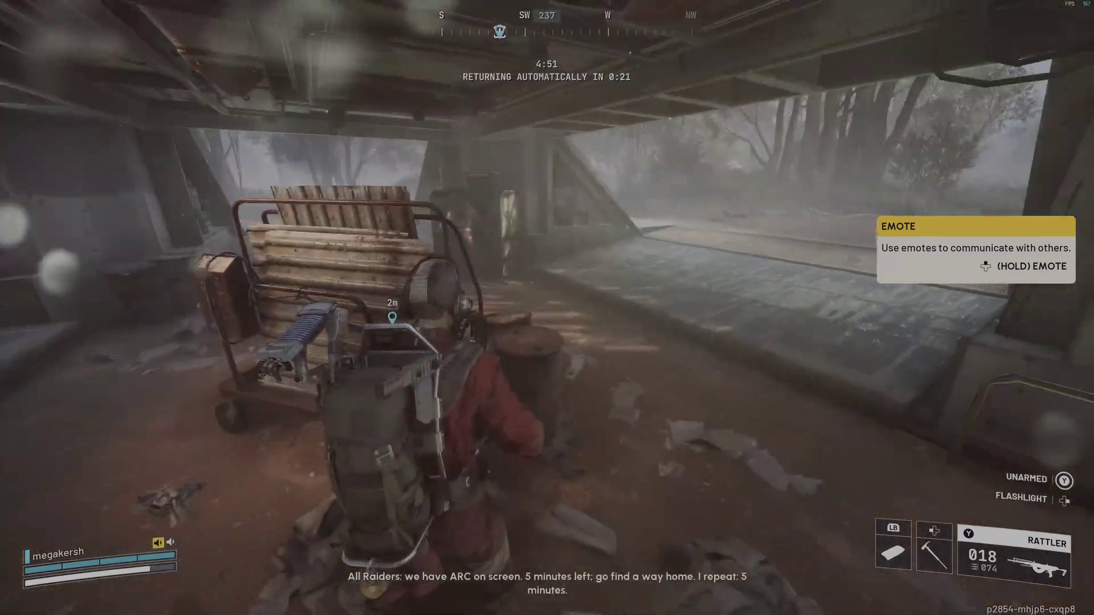
pyautogui.press('c')
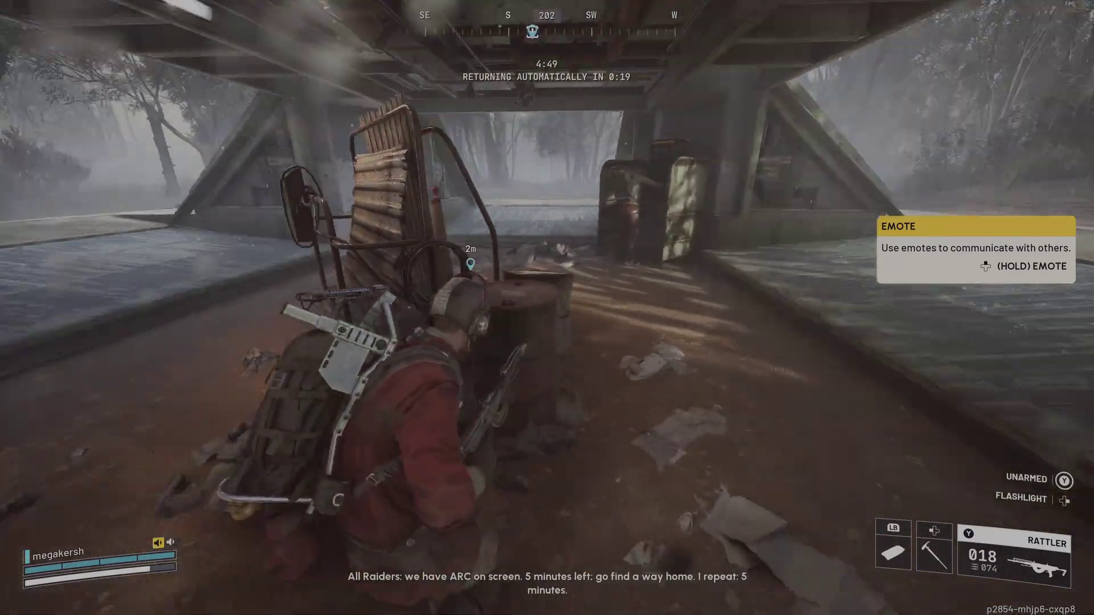
pyautogui.press('a')
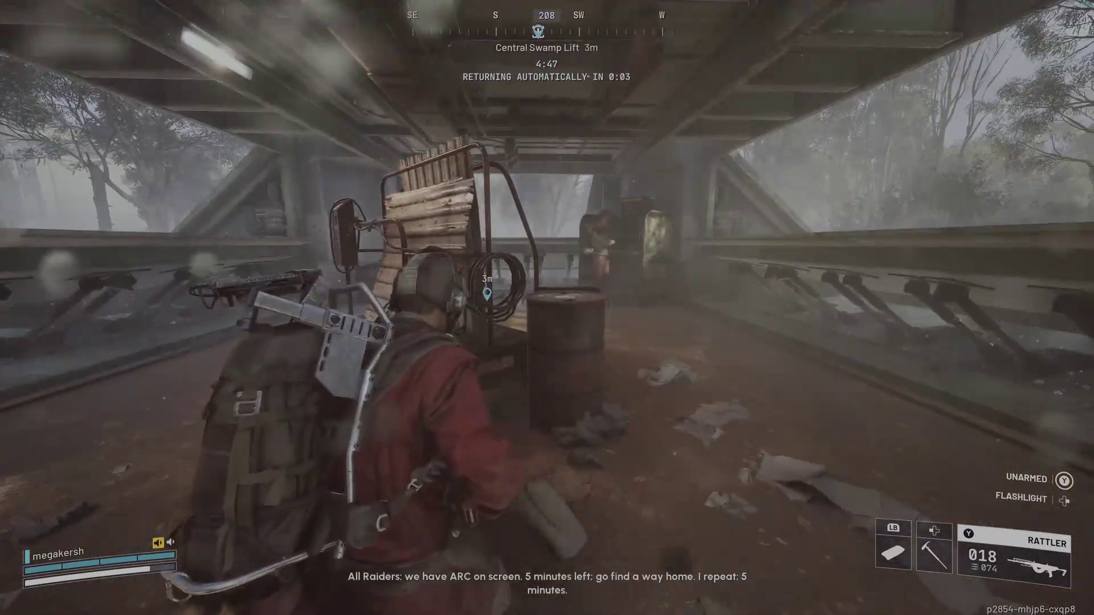
pyautogui.press('w')
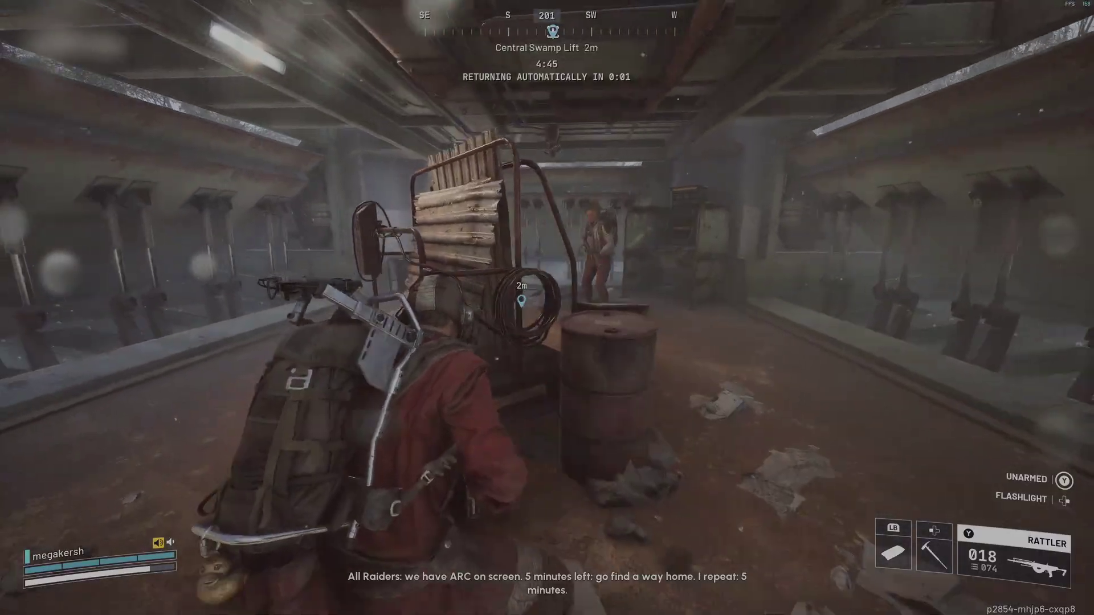